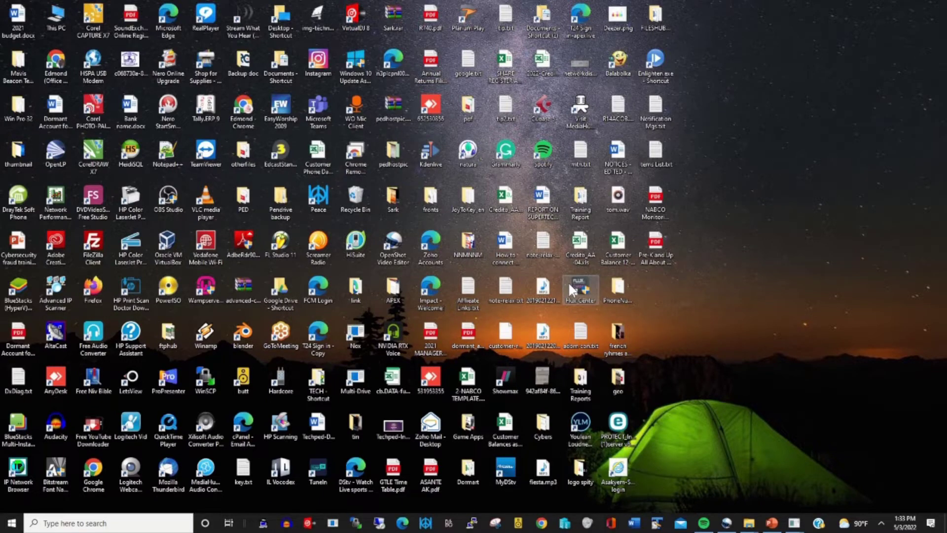
- Open Gmail in Chrome and sign in to the listed Enlighten account with the account password
{"action": "left_click", "coordinate": [542, 524]}
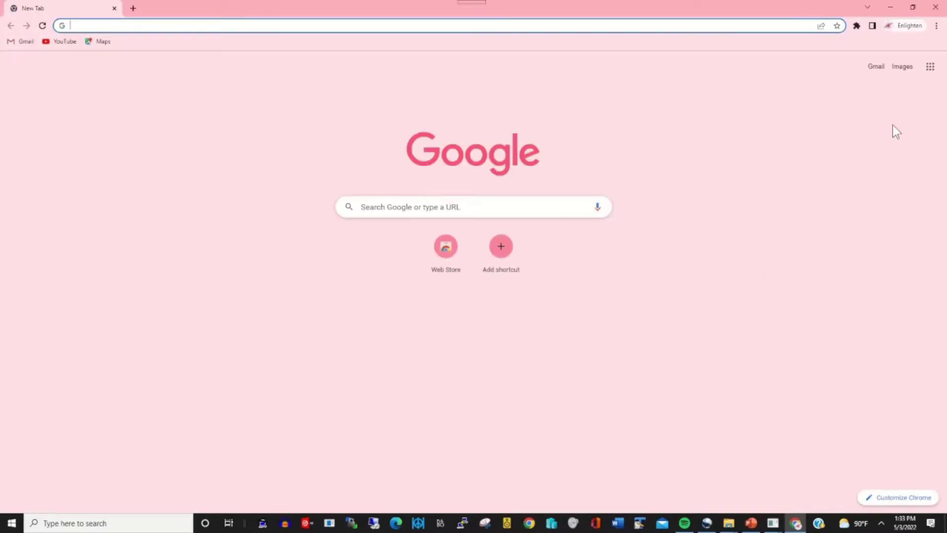
{"action": "left_click", "coordinate": [876, 68]}
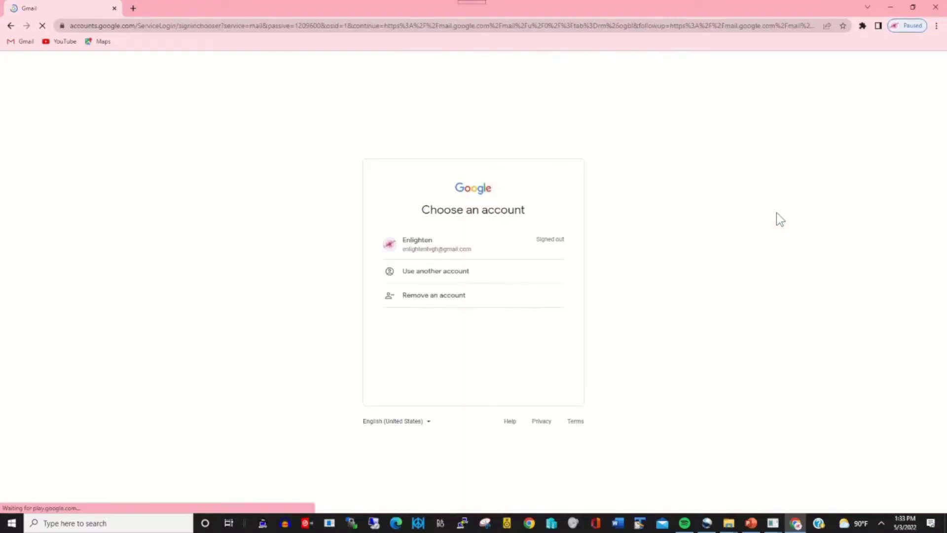
{"action": "left_click", "coordinate": [508, 251]}
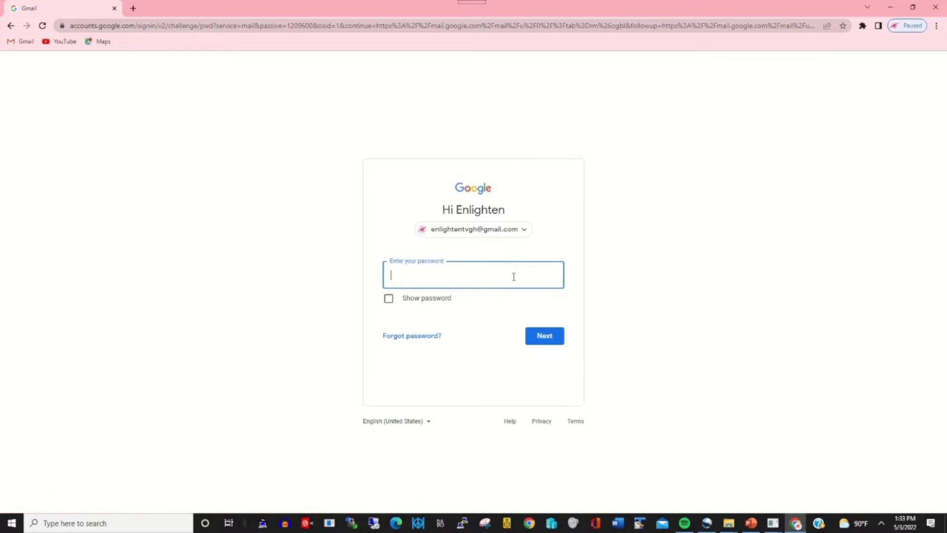
{"action": "type", "text": "••••••••••"}
{"action": "left_click", "coordinate": [544, 337]}
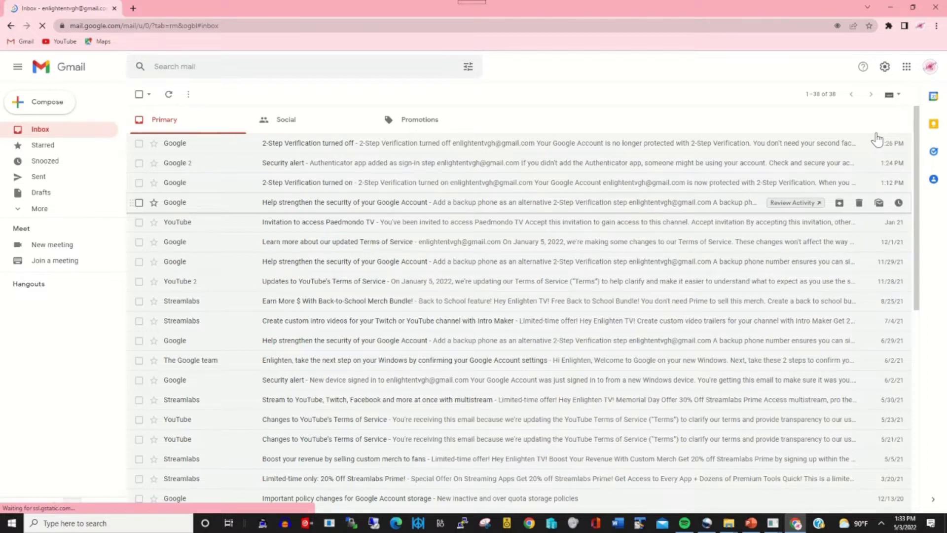
- Go to the Google Account management page from Gmail and open its Security settings
{"action": "left_click", "coordinate": [930, 67]}
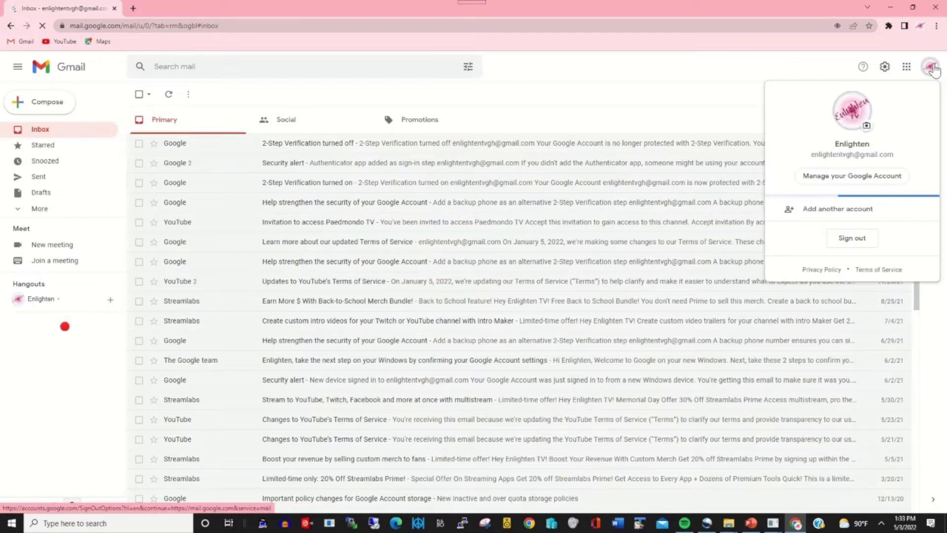
{"action": "left_click", "coordinate": [849, 179]}
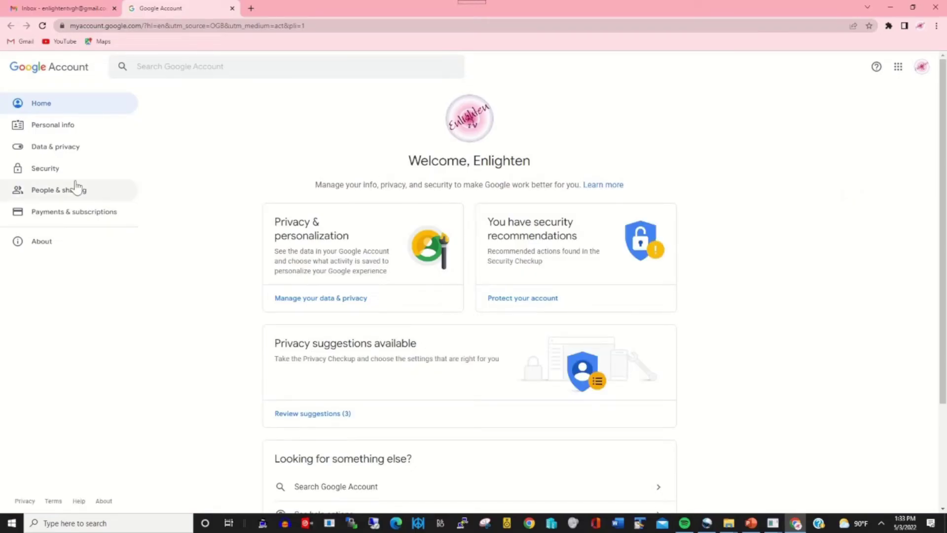
{"action": "left_click", "coordinate": [55, 173]}
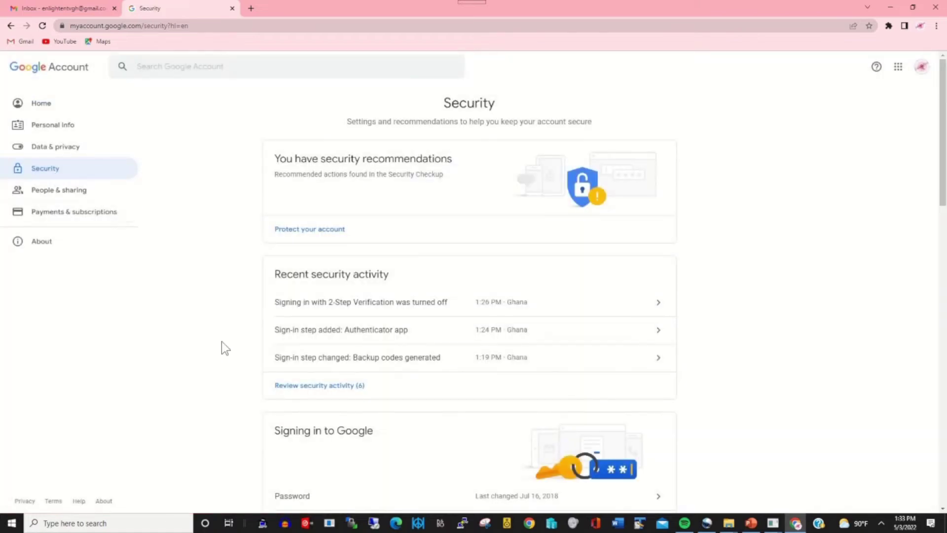
- Open the recovery email setting and verify identity with the account password
{"action": "scroll", "coordinate": [945, 236], "scroll_direction": "down", "scroll_amount": 5}
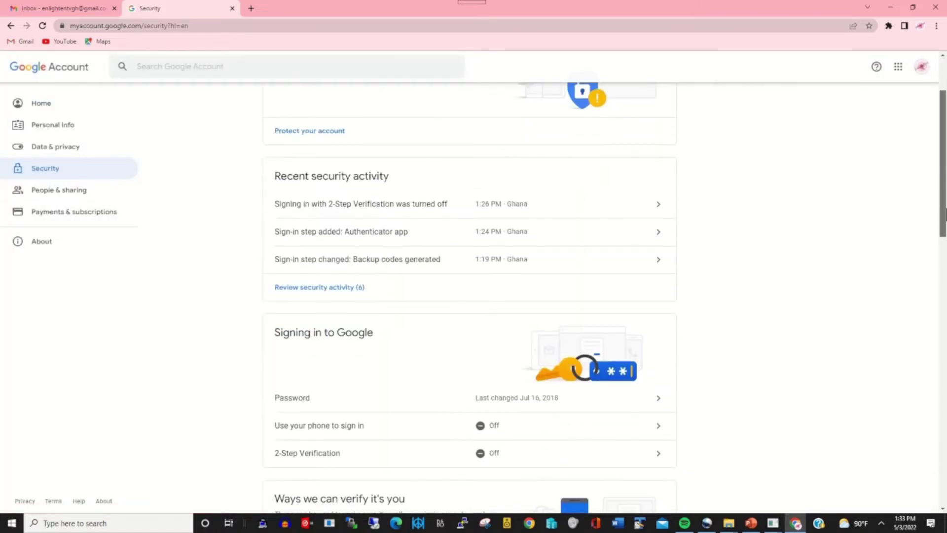
{"action": "scroll", "coordinate": [945, 268], "scroll_direction": "down", "scroll_amount": 3}
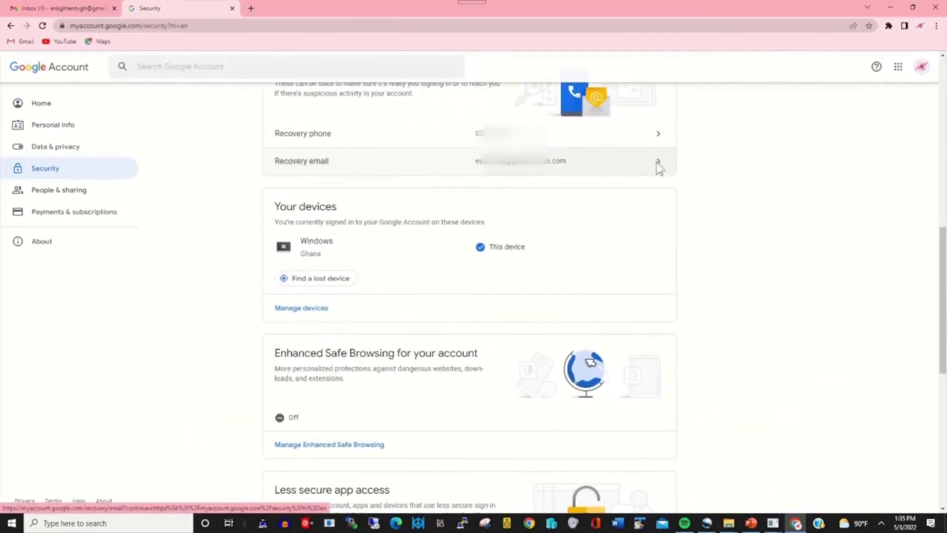
{"action": "left_click", "coordinate": [658, 166]}
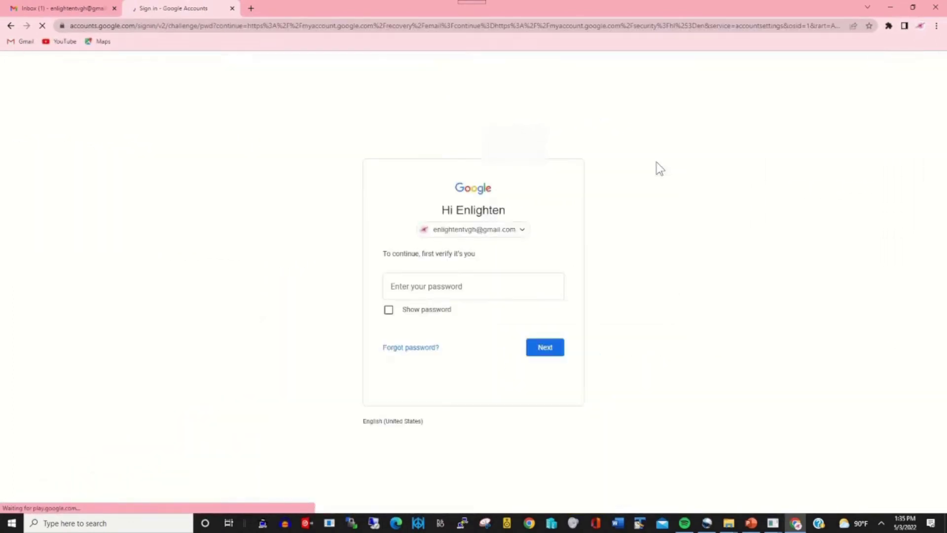
{"action": "type", "text": "****"}
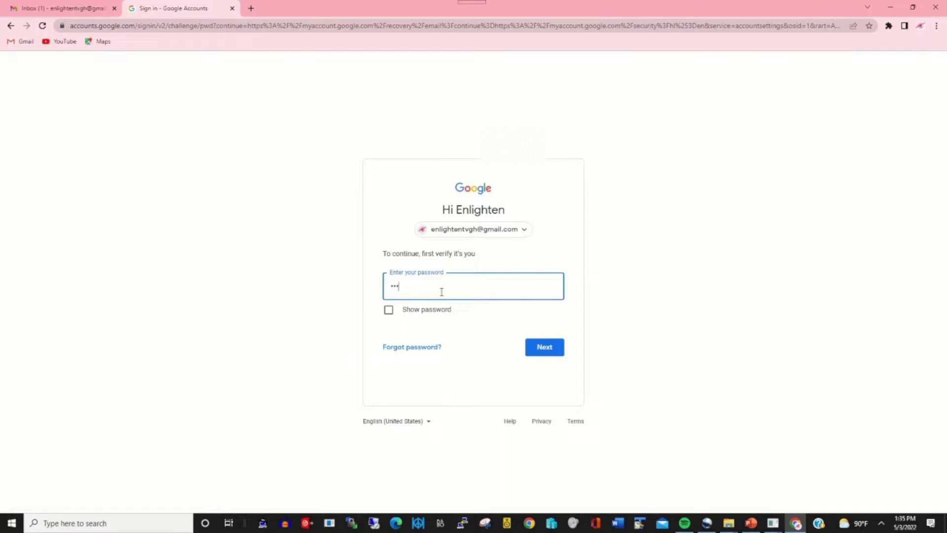
{"action": "type", "text": "******"}
{"action": "key", "text": "Return"}
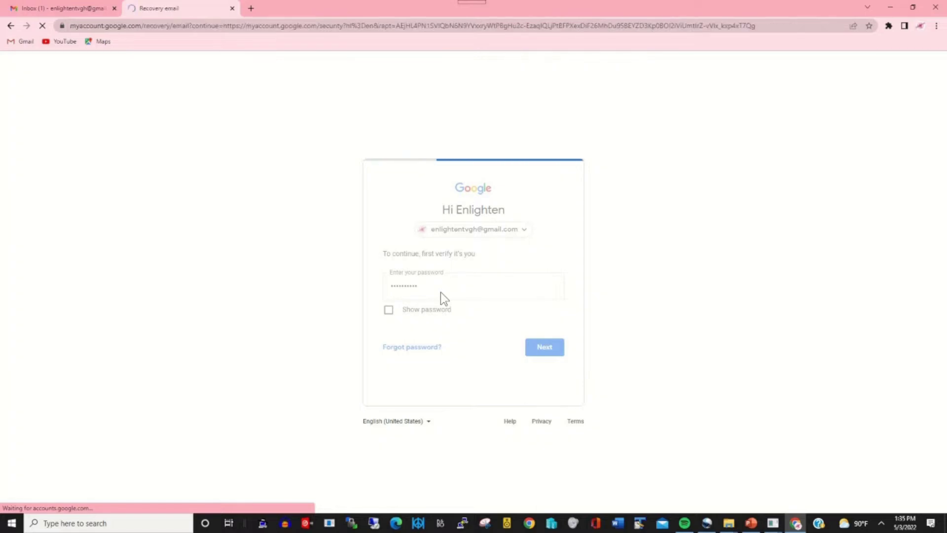
- Replace the existing recovery email with the new recovery email address and submit it for verification
{"action": "left_click", "coordinate": [409, 252]}
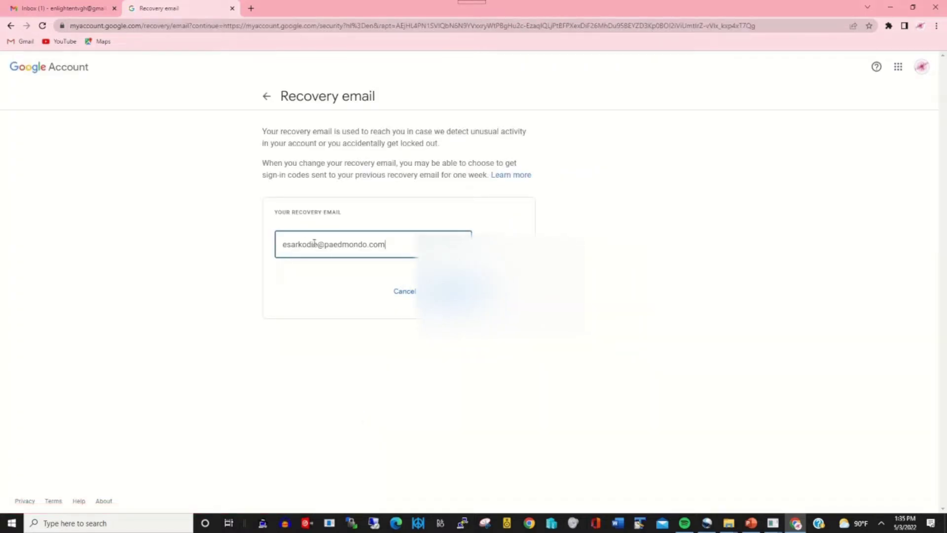
{"action": "left_click_drag", "start_coordinate": [389, 244], "coordinate": [250, 247]}
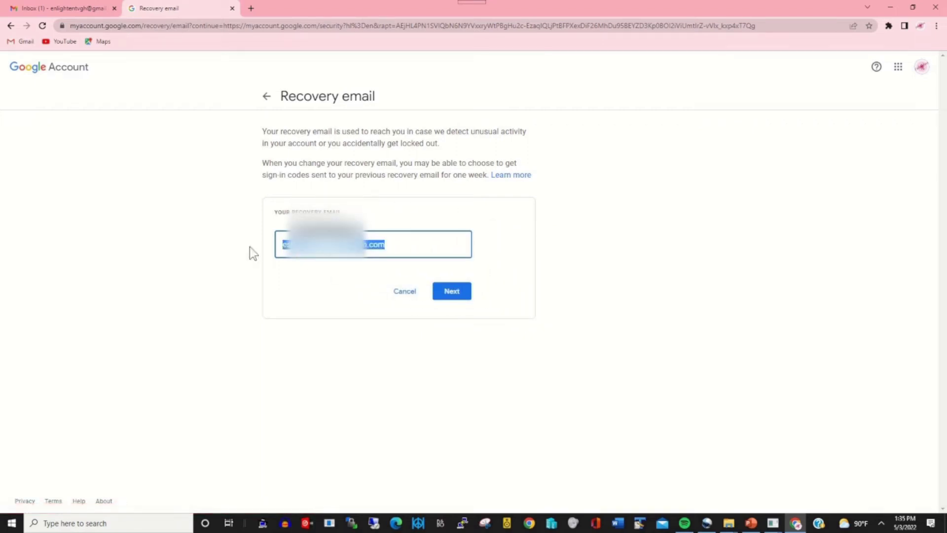
{"action": "type", "text": "pa"}
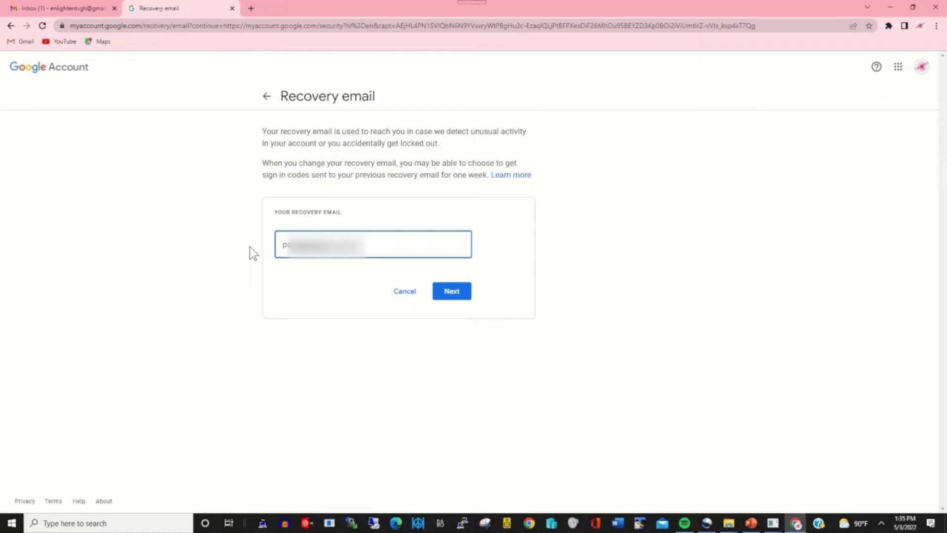
{"action": "type", "text": "com"}
{"action": "key", "text": "BackSpace"}
{"action": "key", "text": "BackSpace"}
{"action": "key", "text": "BackSpace"}
{"action": "key", "text": "BackSpace"}
{"action": "type", "text": ".com"}
{"action": "left_click", "coordinate": [448, 295]}
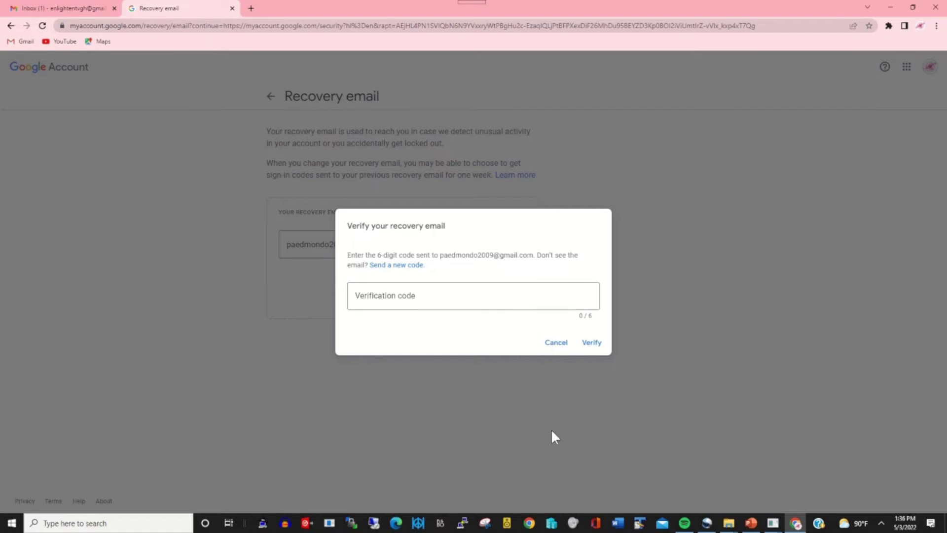
- Open a new Chrome window with the Office Mailbox profile and open Google's verification code message in its Gmail inbox
{"action": "left_click", "coordinate": [529, 523]}
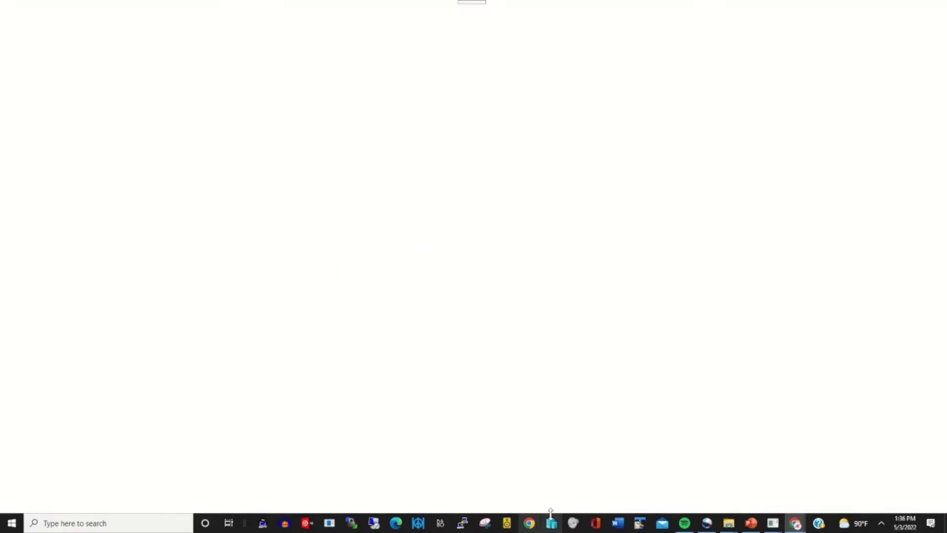
{"action": "left_click", "coordinate": [921, 29]}
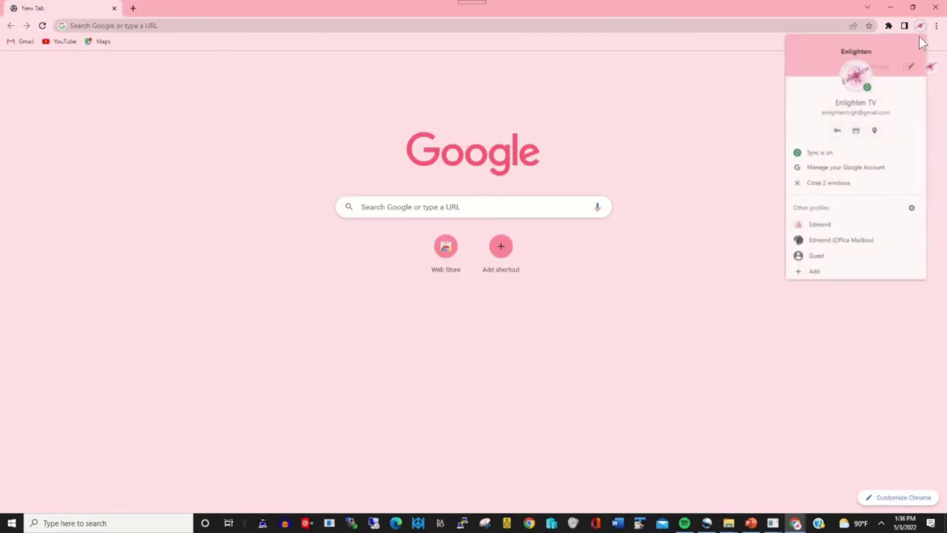
{"action": "left_click", "coordinate": [834, 241]}
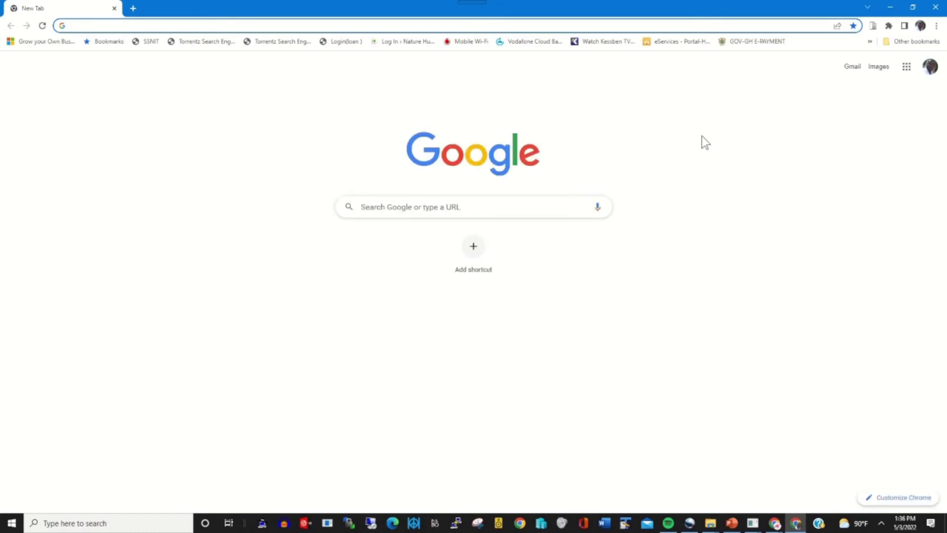
{"action": "left_click", "coordinate": [856, 68]}
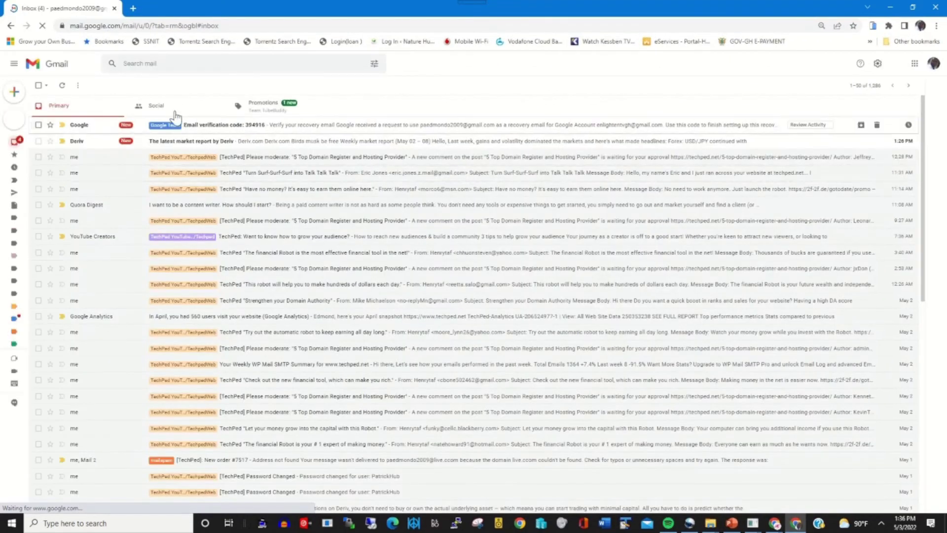
{"action": "left_click", "coordinate": [266, 128]}
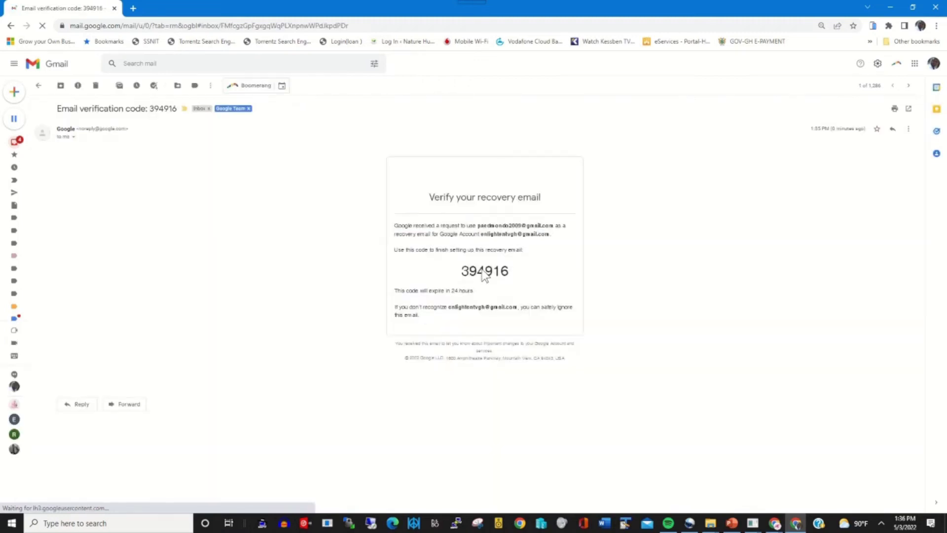
- Copy the verification code from the recovery email verification message
{"action": "mouse_move", "coordinate": [462, 271]}
{"action": "left_mouse_down"}
{"action": "mouse_move", "coordinate": [509, 271]}
{"action": "mouse_move", "coordinate": [464, 279]}
{"action": "left_mouse_up"}
{"action": "left_click", "coordinate": [509, 271]}
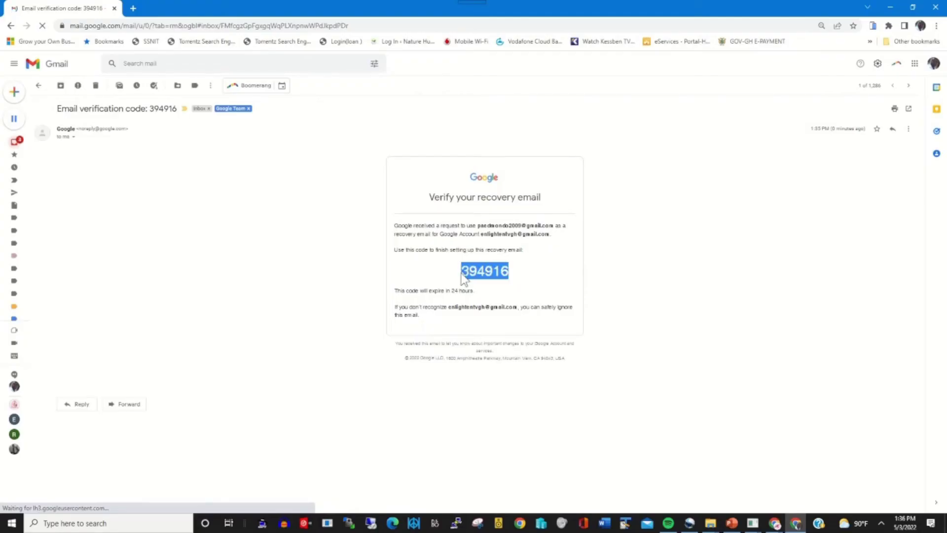
{"action": "right_click", "coordinate": [487, 271]}
{"action": "left_click", "coordinate": [517, 277]}
- Switch back to the Recovery email window, paste the verification code and verify the new recovery email
{"action": "left_click", "coordinate": [774, 524]}
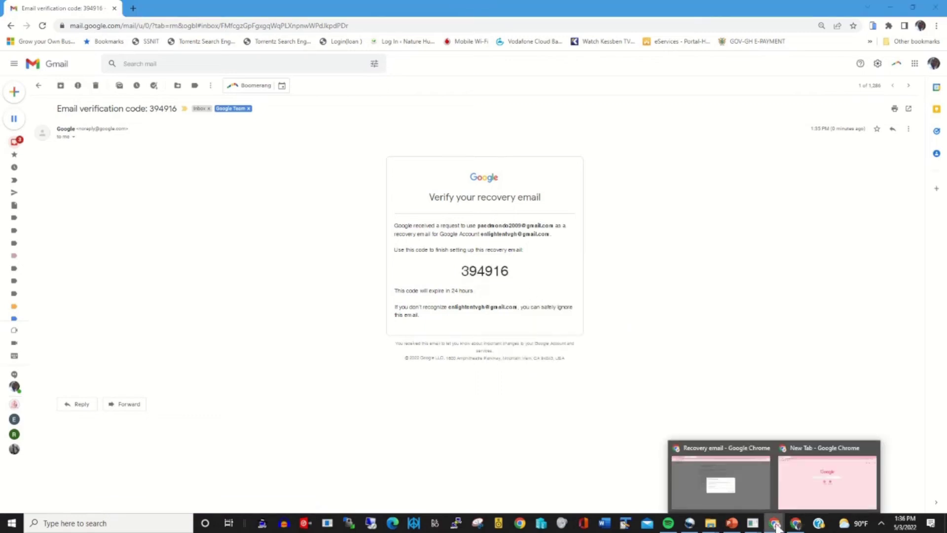
{"action": "left_click", "coordinate": [743, 496]}
{"action": "left_click", "coordinate": [454, 301]}
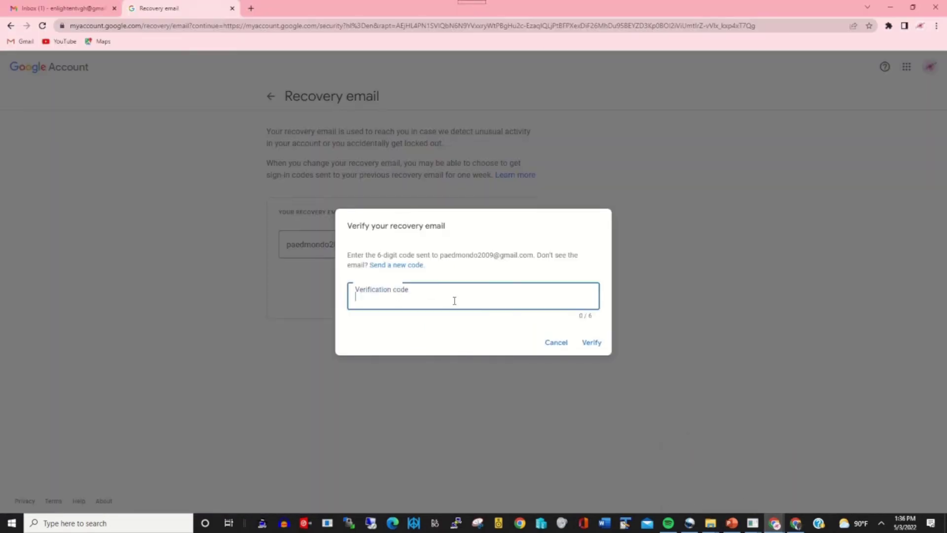
{"action": "key", "text": "ctrl+v"}
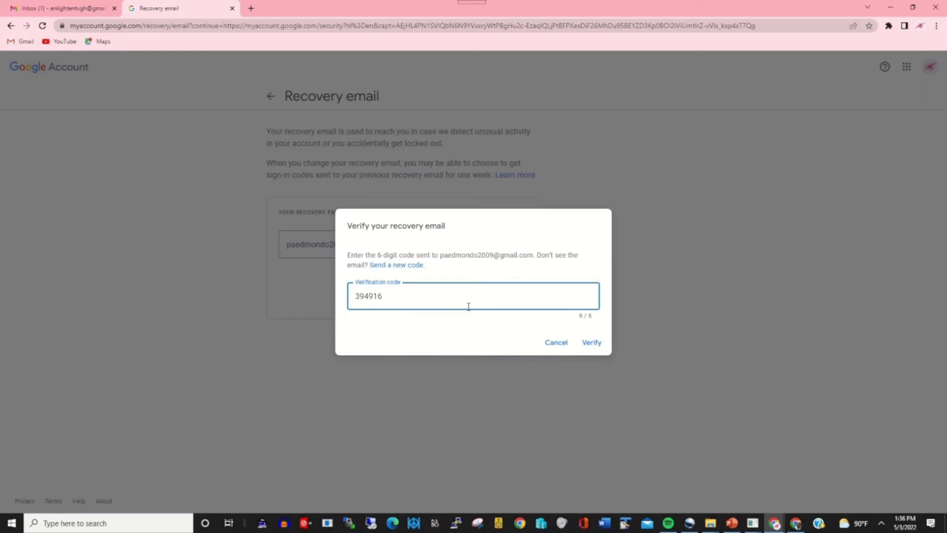
{"action": "left_click", "coordinate": [598, 351]}
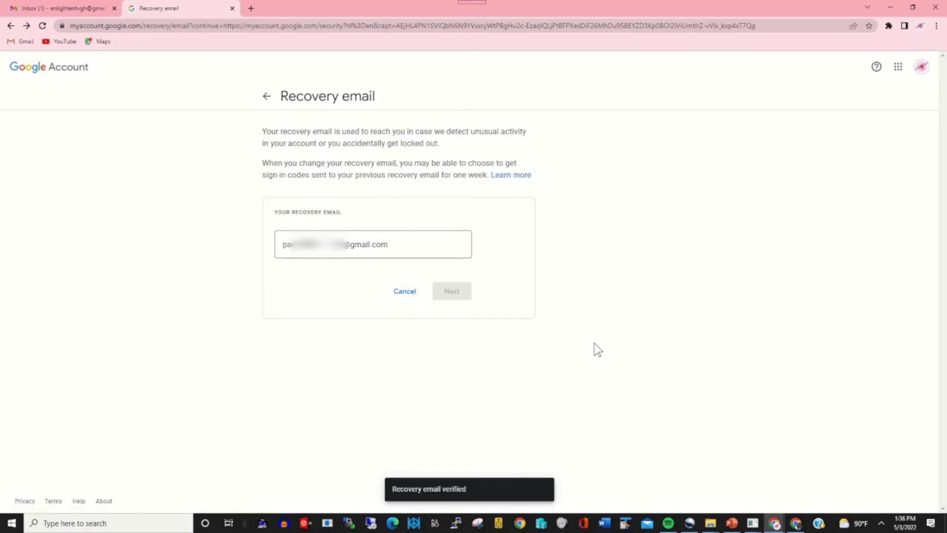
- Return to the Security page and review the recovery phone, recovery email and sign-in settings
{"action": "left_click", "coordinate": [264, 101]}
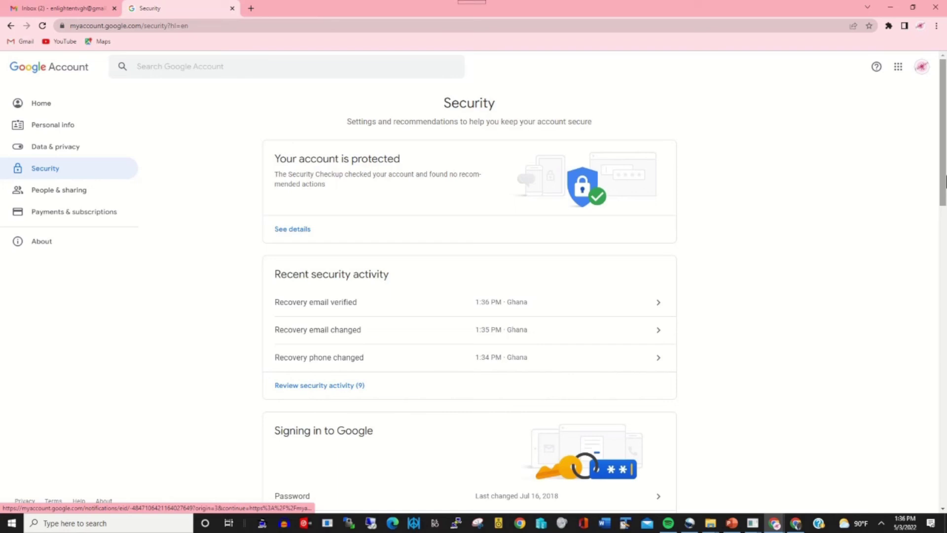
{"action": "left_click_drag", "start_coordinate": [945, 180], "coordinate": [944, 341]}
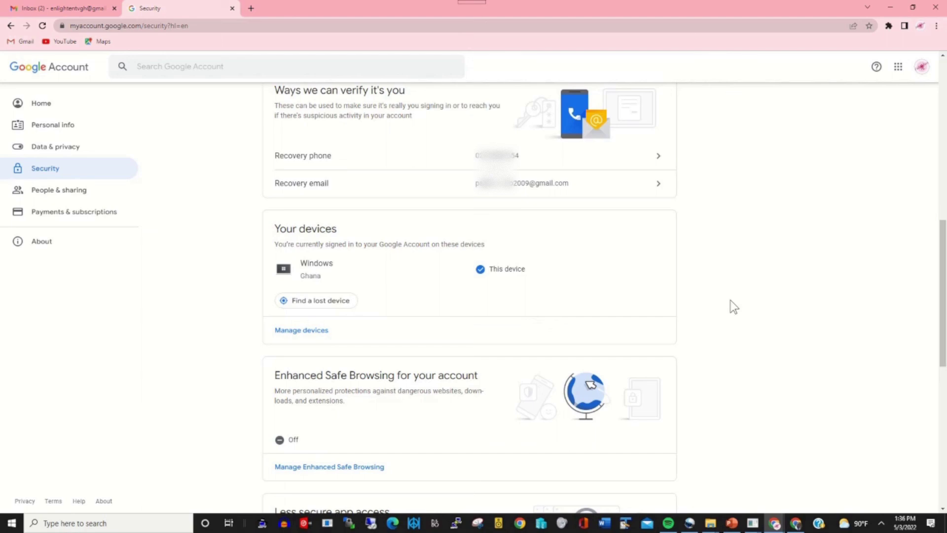
{"action": "left_click_drag", "start_coordinate": [944, 273], "coordinate": [943, 191]}
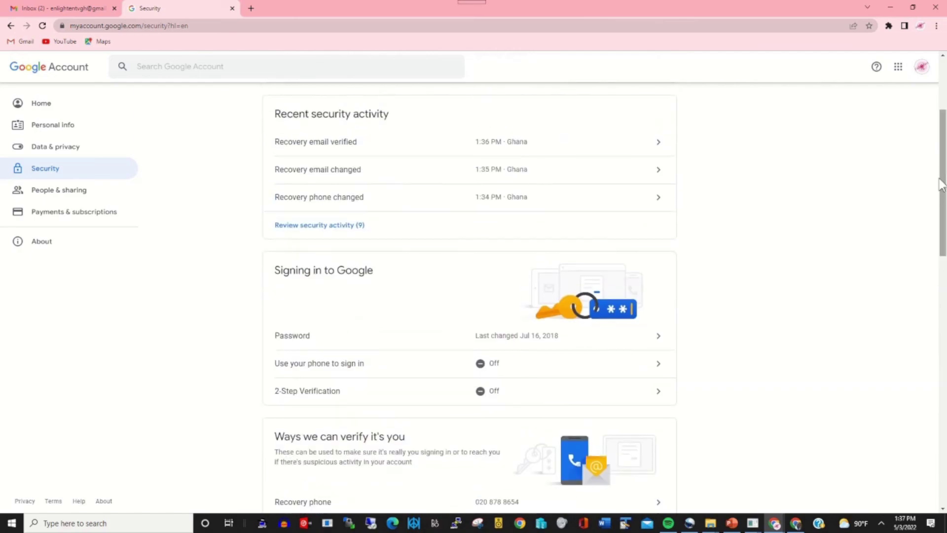